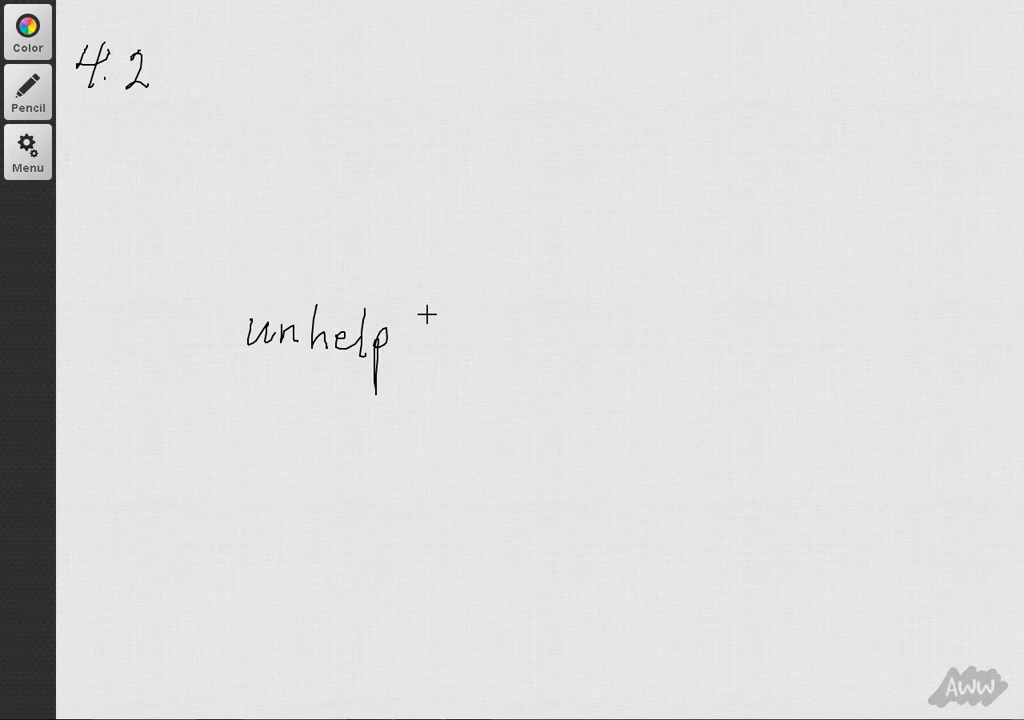
Finish handwriting 'unhelpful' and write 'Adj' above it as the top node of the tree
{"action": "left_click_drag", "start_coordinate": [400, 338], "coordinate": [421, 337]}
{"action": "left_click_drag", "start_coordinate": [428, 336], "coordinate": [455, 350]}
{"action": "left_click_drag", "start_coordinate": [466, 310], "coordinate": [466, 352]}
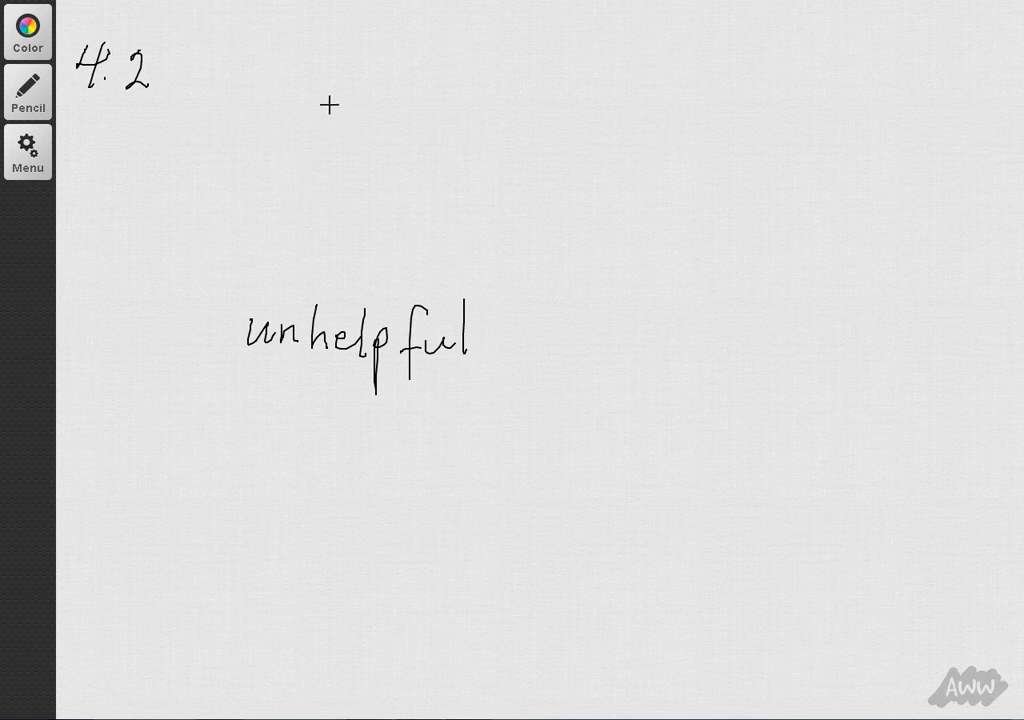
{"action": "mouse_move", "coordinate": [322, 95]}
{"action": "left_mouse_down"}
{"action": "mouse_move", "coordinate": [343, 133]}
{"action": "mouse_move", "coordinate": [338, 115]}
{"action": "mouse_move", "coordinate": [366, 133]}
{"action": "mouse_move", "coordinate": [372, 180]}
{"action": "left_mouse_up"}
{"action": "left_click", "coordinate": [375, 101]}
Add a period after 'Adj' and underline 'un', 'ful' and 'help' in unhelpful
{"action": "left_click", "coordinate": [392, 128]}
{"action": "left_click_drag", "start_coordinate": [248, 352], "coordinate": [308, 350]}
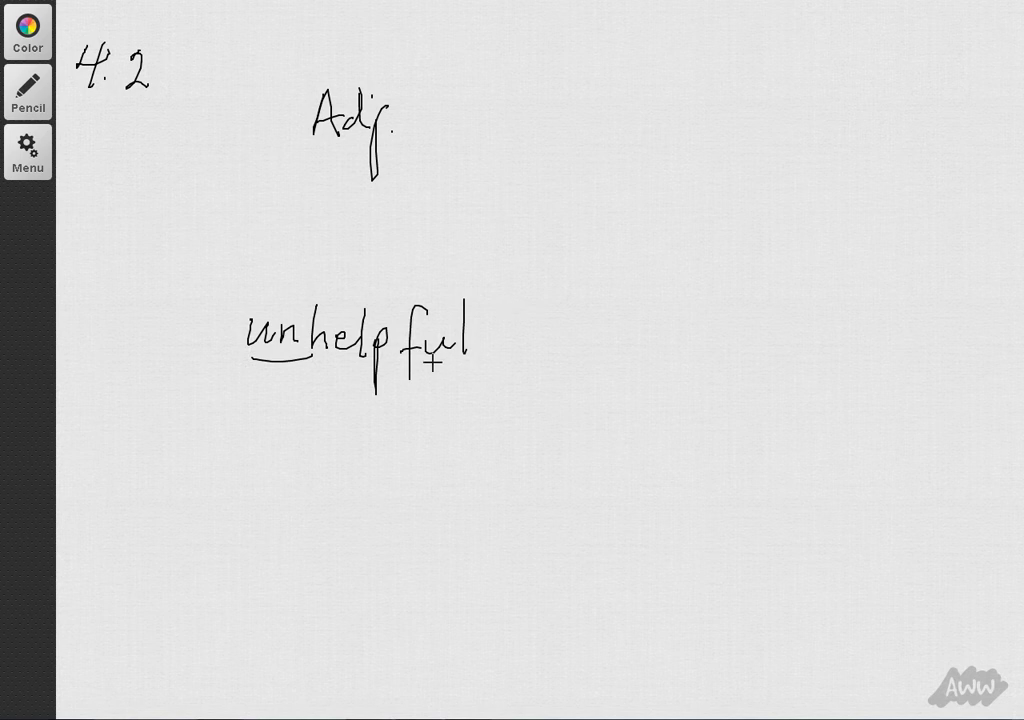
{"action": "left_click_drag", "start_coordinate": [422, 365], "coordinate": [476, 362]}
{"action": "left_click_drag", "start_coordinate": [312, 358], "coordinate": [366, 351]}
Write 'noun' and 'verb' beneath 'help'
{"action": "left_click_drag", "start_coordinate": [313, 386], "coordinate": [390, 396]}
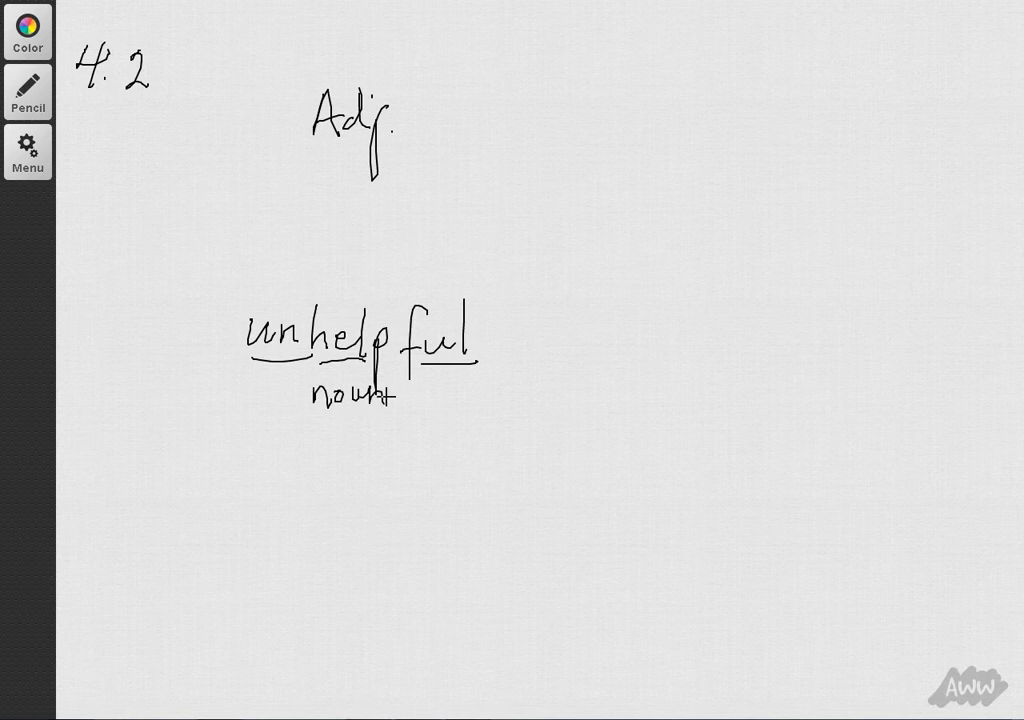
{"action": "mouse_move", "coordinate": [316, 432]}
{"action": "left_mouse_down"}
{"action": "mouse_move", "coordinate": [331, 443]}
{"action": "mouse_move", "coordinate": [366, 427]}
{"action": "mouse_move", "coordinate": [388, 440]}
{"action": "left_mouse_up"}
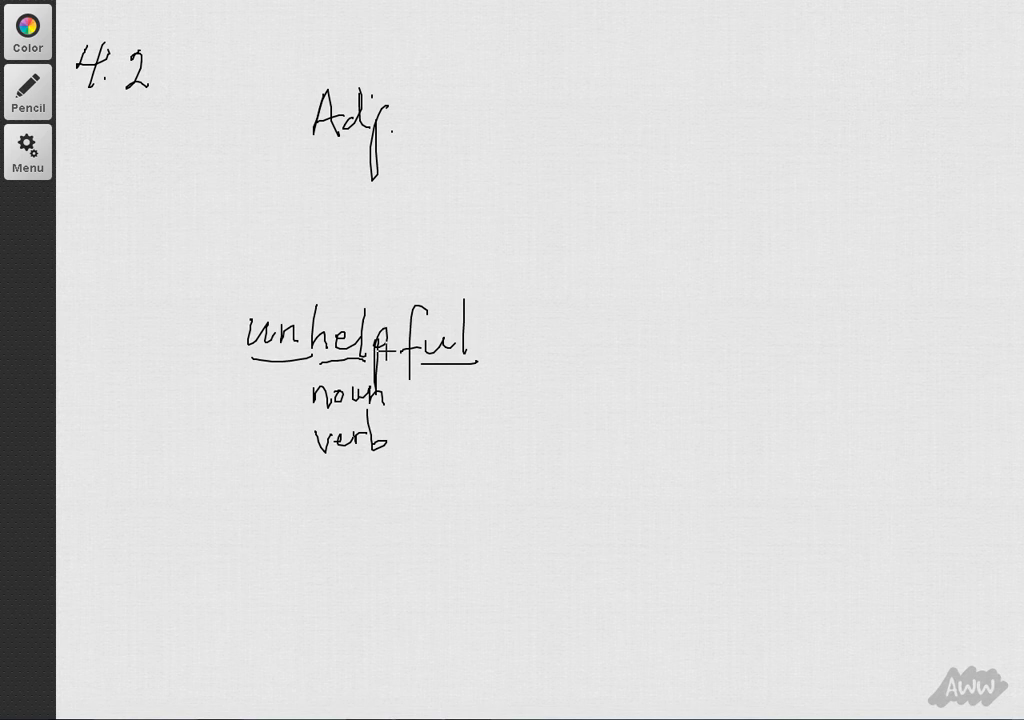
{"action": "left_click", "coordinate": [244, 335]}
Label 'un' as 'adj prefix' and draw its branch up to 'Adj.'
{"action": "mouse_move", "coordinate": [194, 291]}
{"action": "left_mouse_down"}
{"action": "mouse_move", "coordinate": [197, 300]}
{"action": "mouse_move", "coordinate": [206, 272]}
{"action": "mouse_move", "coordinate": [212, 330]}
{"action": "mouse_move", "coordinate": [221, 284]}
{"action": "mouse_move", "coordinate": [238, 316]}
{"action": "mouse_move", "coordinate": [249, 297]}
{"action": "mouse_move", "coordinate": [273, 295]}
{"action": "mouse_move", "coordinate": [281, 311]}
{"action": "left_mouse_up"}
{"action": "left_click_drag", "start_coordinate": [276, 297], "coordinate": [311, 310]}
{"action": "left_click_drag", "start_coordinate": [311, 297], "coordinate": [301, 311]}
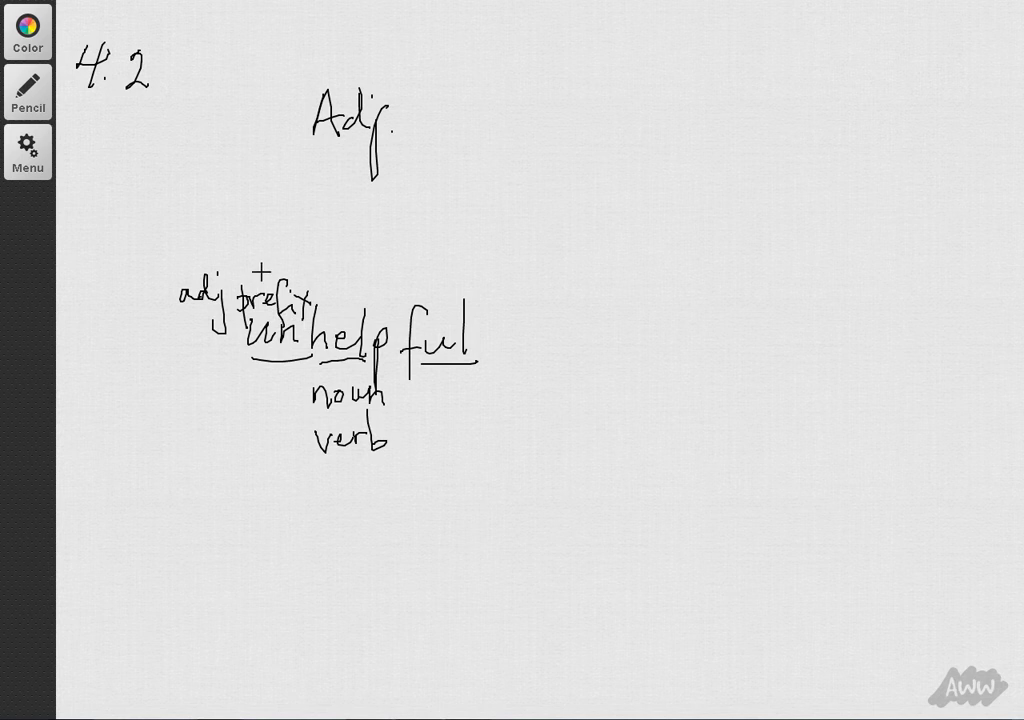
{"action": "left_click_drag", "start_coordinate": [266, 270], "coordinate": [294, 234]}
{"action": "left_click_drag", "start_coordinate": [328, 172], "coordinate": [350, 143]}
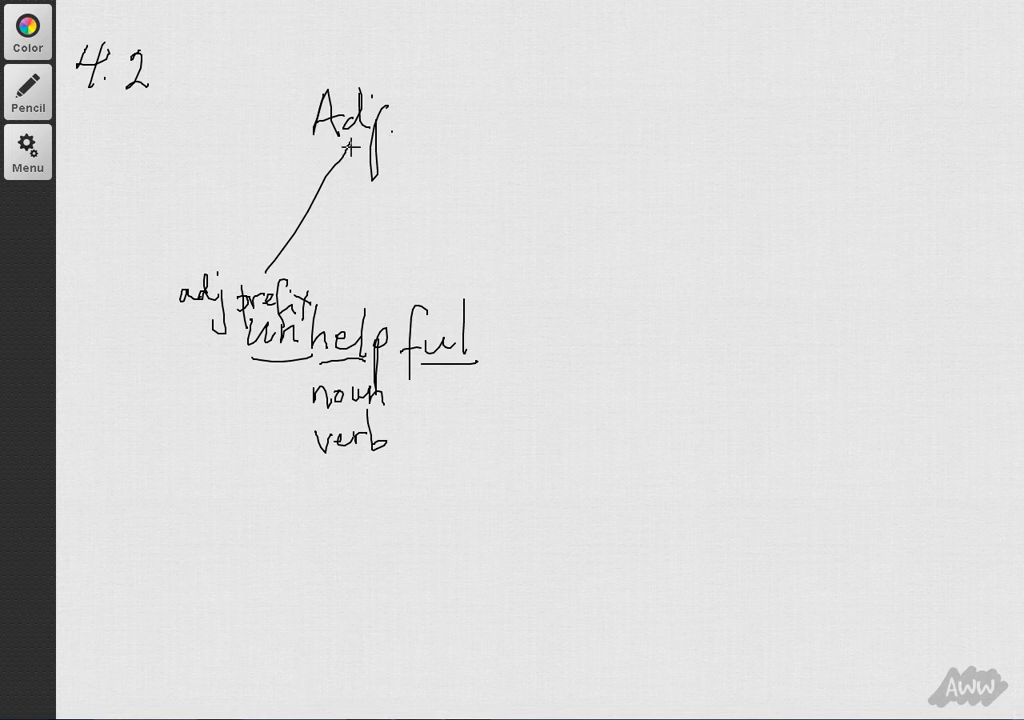
Branch 'Adj.' down to the right, label 'ful' as 'adj suffix', and link the lower Adj toward 'help'
{"action": "mouse_move", "coordinate": [348, 143]}
{"action": "left_mouse_down"}
{"action": "mouse_move", "coordinate": [418, 232]}
{"action": "mouse_move", "coordinate": [418, 252]}
{"action": "mouse_move", "coordinate": [447, 262]}
{"action": "mouse_move", "coordinate": [458, 312]}
{"action": "mouse_move", "coordinate": [496, 302]}
{"action": "mouse_move", "coordinate": [512, 323]}
{"action": "left_mouse_up"}
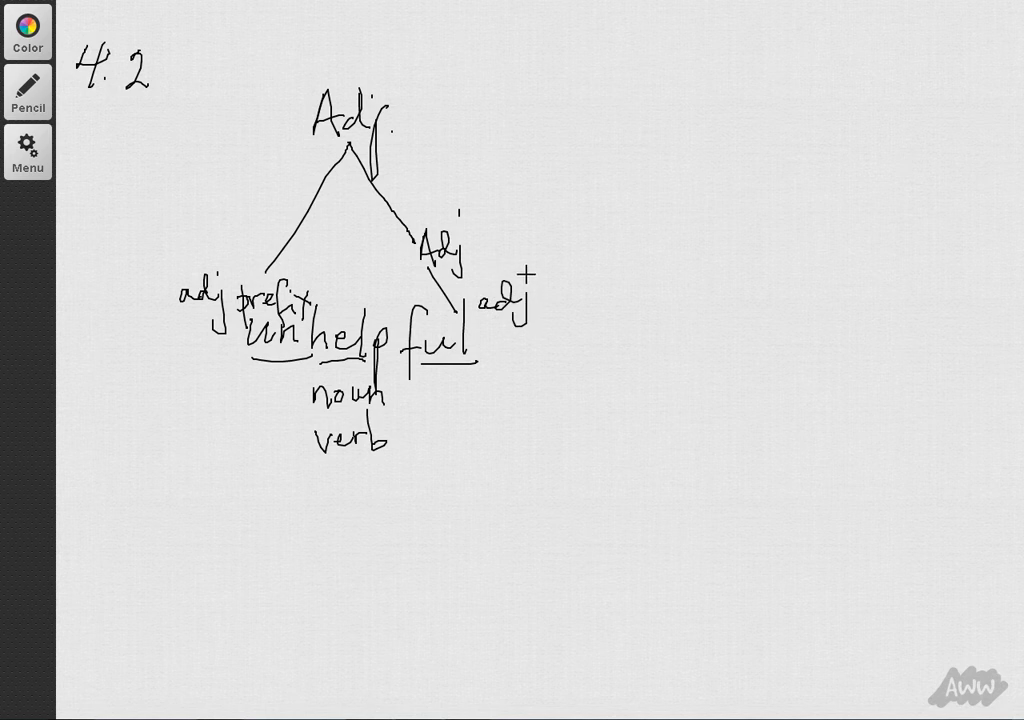
{"action": "mouse_move", "coordinate": [555, 292]}
{"action": "left_mouse_down"}
{"action": "mouse_move", "coordinate": [545, 306]}
{"action": "mouse_move", "coordinate": [580, 306]}
{"action": "mouse_move", "coordinate": [588, 325]}
{"action": "left_mouse_up"}
{"action": "mouse_move", "coordinate": [606, 283]}
{"action": "left_mouse_down"}
{"action": "mouse_move", "coordinate": [601, 325]}
{"action": "mouse_move", "coordinate": [612, 298]}
{"action": "mouse_move", "coordinate": [634, 314]}
{"action": "left_mouse_up"}
{"action": "left_click_drag", "start_coordinate": [634, 300], "coordinate": [623, 315]}
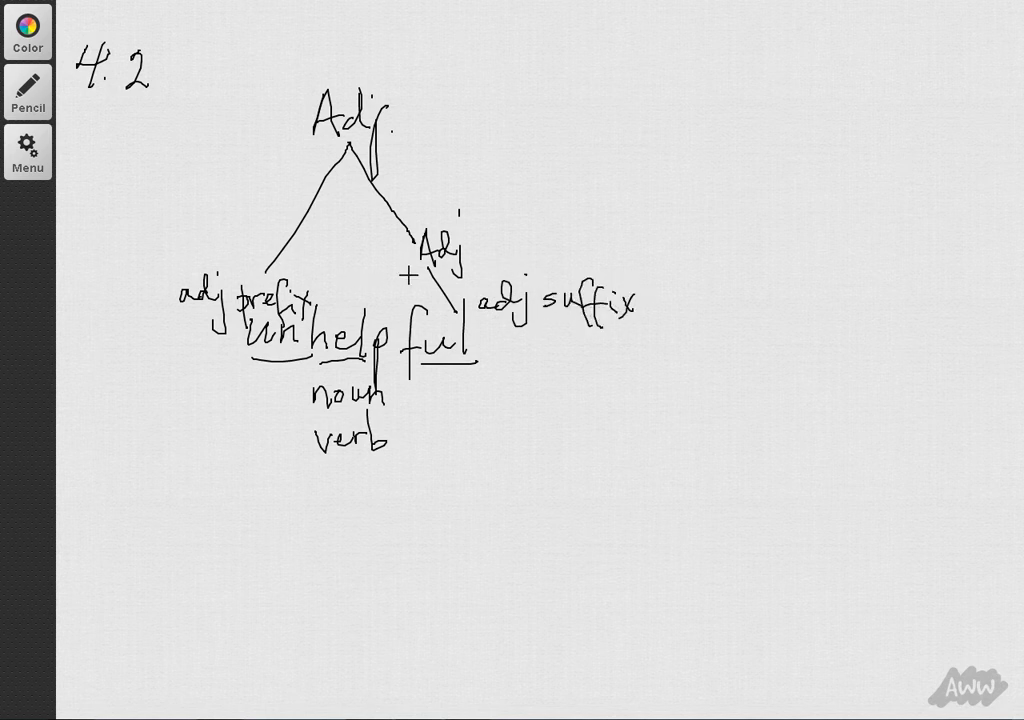
{"action": "left_click_drag", "start_coordinate": [424, 268], "coordinate": [350, 290]}
Handwrite 'depoliticize' at lower right and underline the prefix 'de'
{"action": "mouse_move", "coordinate": [601, 521]}
{"action": "left_mouse_down"}
{"action": "mouse_move", "coordinate": [601, 553]}
{"action": "mouse_move", "coordinate": [632, 541]}
{"action": "left_mouse_up"}
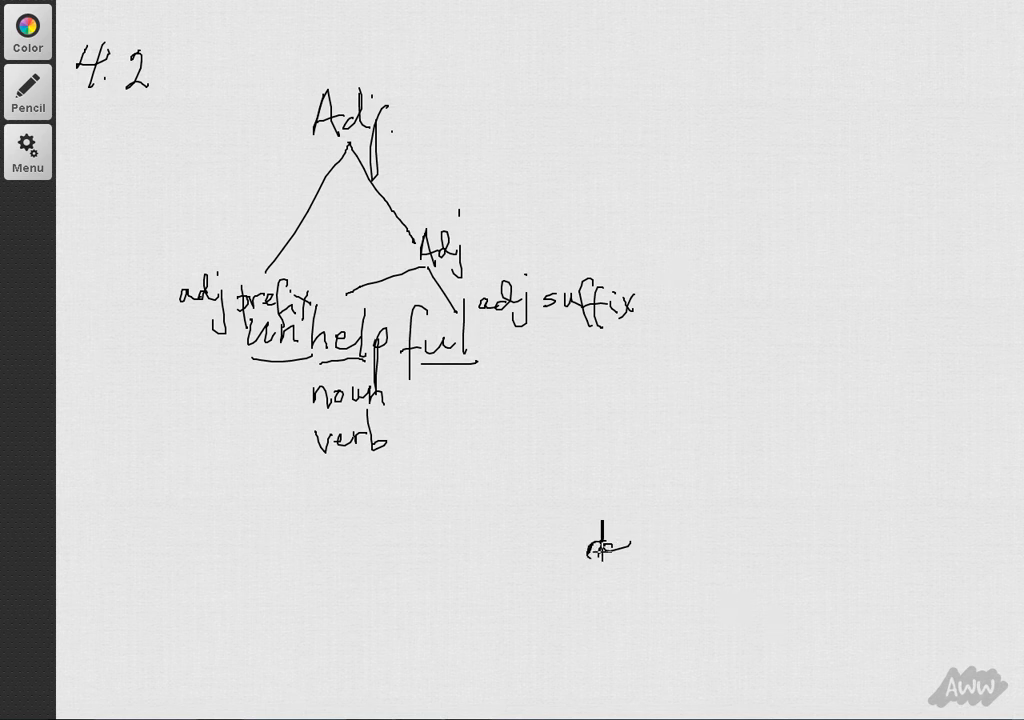
{"action": "mouse_move", "coordinate": [603, 544]}
{"action": "left_mouse_down"}
{"action": "mouse_move", "coordinate": [633, 548]}
{"action": "mouse_move", "coordinate": [648, 576]}
{"action": "left_mouse_up"}
{"action": "mouse_move", "coordinate": [648, 530]}
{"action": "left_mouse_down"}
{"action": "mouse_move", "coordinate": [649, 548]}
{"action": "mouse_move", "coordinate": [673, 542]}
{"action": "left_mouse_up"}
{"action": "mouse_move", "coordinate": [694, 534]}
{"action": "left_mouse_down"}
{"action": "mouse_move", "coordinate": [694, 568]}
{"action": "mouse_move", "coordinate": [868, 562]}
{"action": "left_mouse_up"}
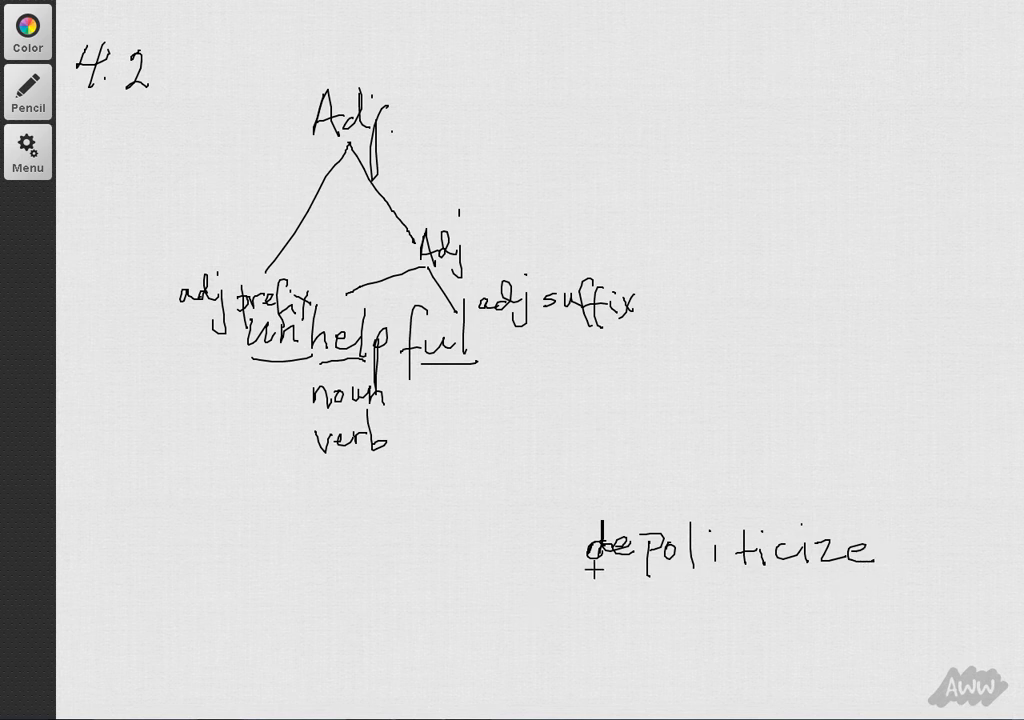
{"action": "mouse_move", "coordinate": [591, 572]}
{"action": "left_mouse_down"}
{"action": "mouse_move", "coordinate": [636, 574]}
{"action": "mouse_move", "coordinate": [660, 596]}
{"action": "left_mouse_up"}
Build the depoliticize tree: top 'Verb' node, inner 'verb' and 'Adj' branches, and 'icize' underlined
{"action": "mouse_move", "coordinate": [602, 516]}
{"action": "left_mouse_down"}
{"action": "mouse_move", "coordinate": [748, 318]}
{"action": "mouse_move", "coordinate": [765, 338]}
{"action": "left_mouse_up"}
{"action": "left_click_drag", "start_coordinate": [768, 322], "coordinate": [794, 340]}
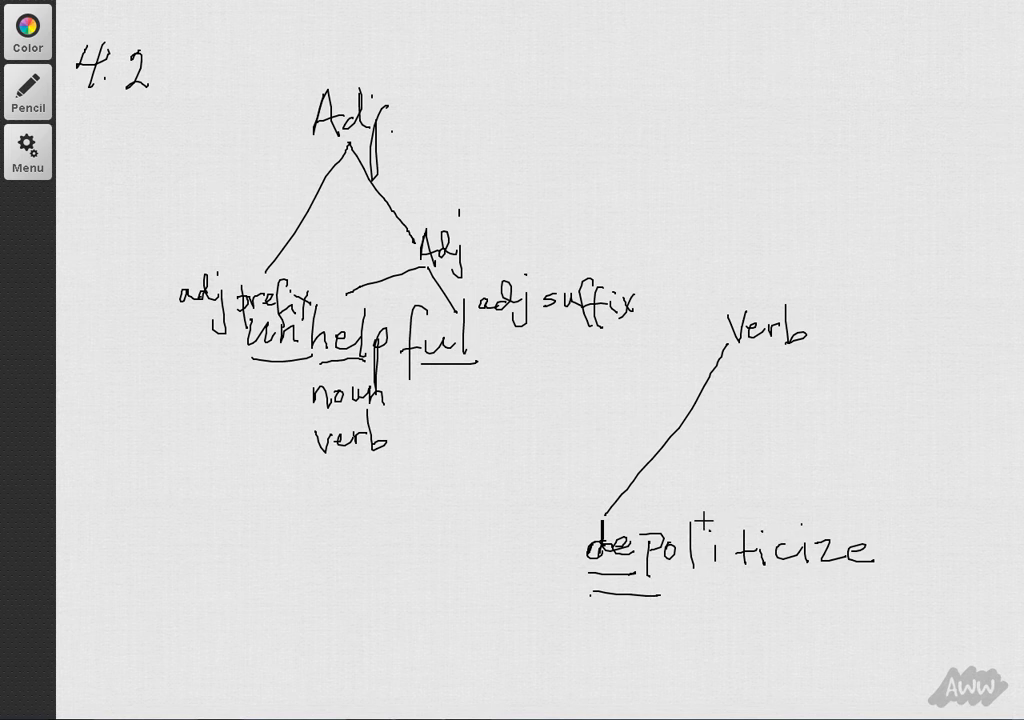
{"action": "mouse_move", "coordinate": [705, 518]}
{"action": "left_mouse_down"}
{"action": "mouse_move", "coordinate": [738, 487]}
{"action": "mouse_move", "coordinate": [766, 512]}
{"action": "mouse_move", "coordinate": [795, 451]}
{"action": "mouse_move", "coordinate": [843, 520]}
{"action": "left_mouse_up"}
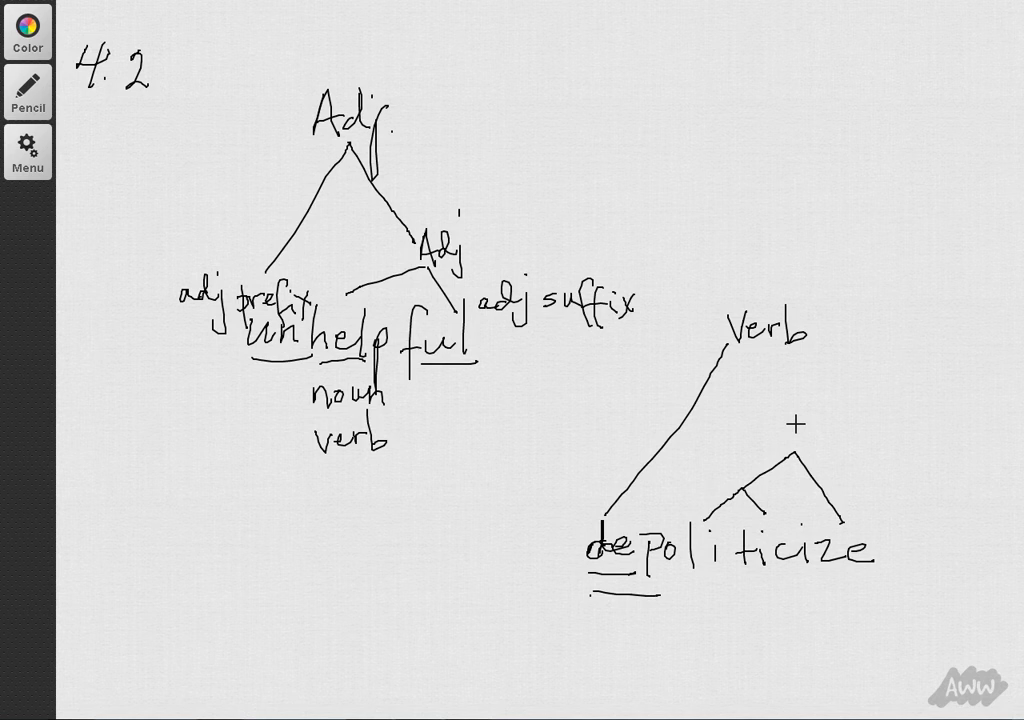
{"action": "left_click_drag", "start_coordinate": [794, 421], "coordinate": [864, 438]}
{"action": "left_click_drag", "start_coordinate": [788, 576], "coordinate": [897, 575]}
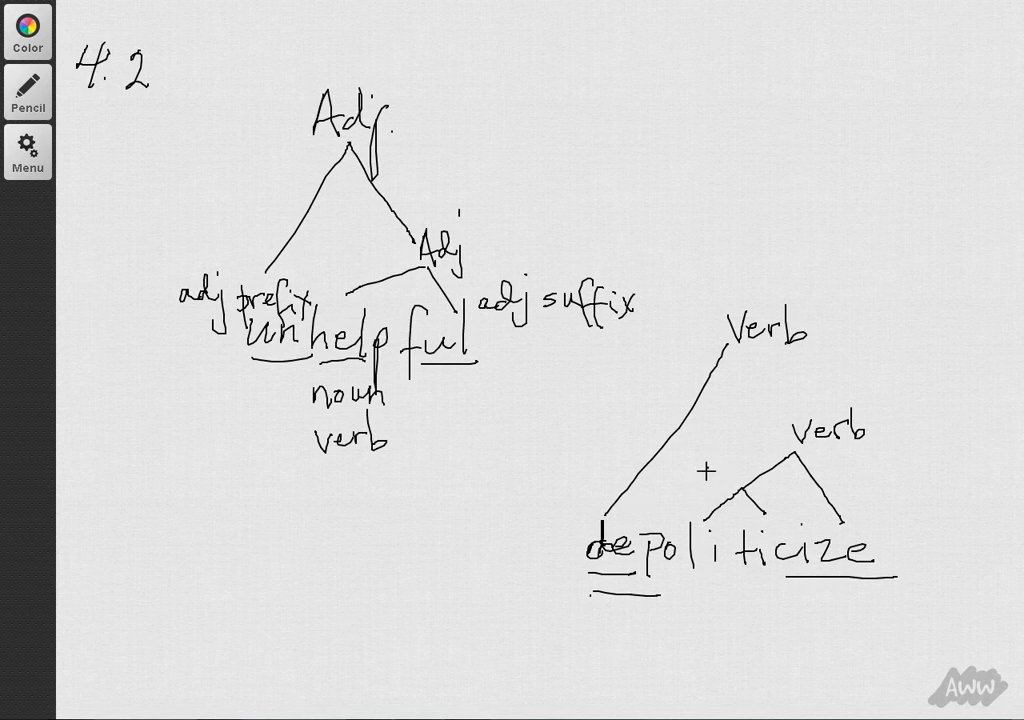
{"action": "mouse_move", "coordinate": [702, 488]}
{"action": "left_mouse_down"}
{"action": "mouse_move", "coordinate": [716, 487]}
{"action": "mouse_move", "coordinate": [731, 462]}
{"action": "mouse_move", "coordinate": [730, 500]}
{"action": "left_mouse_up"}
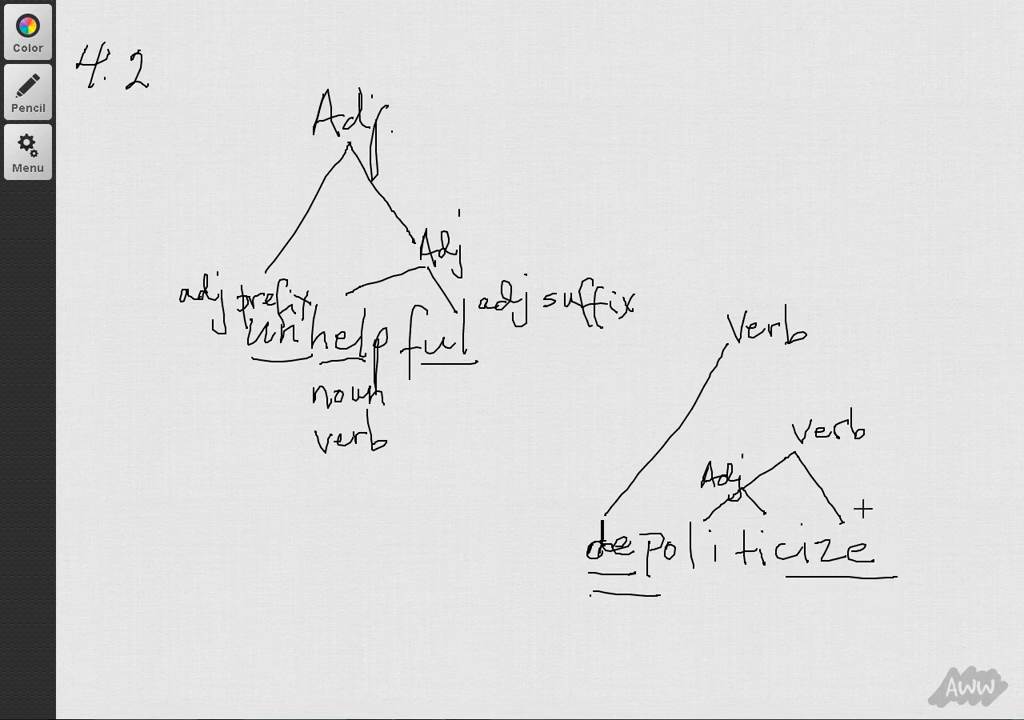
{"action": "left_click_drag", "start_coordinate": [790, 412], "coordinate": [727, 347]}
Circle 'poli', draw a line down from it, and write 'polis' beneath as its source
{"action": "mouse_move", "coordinate": [654, 570]}
{"action": "left_mouse_down"}
{"action": "mouse_move", "coordinate": [725, 530]}
{"action": "mouse_move", "coordinate": [648, 572]}
{"action": "left_mouse_up"}
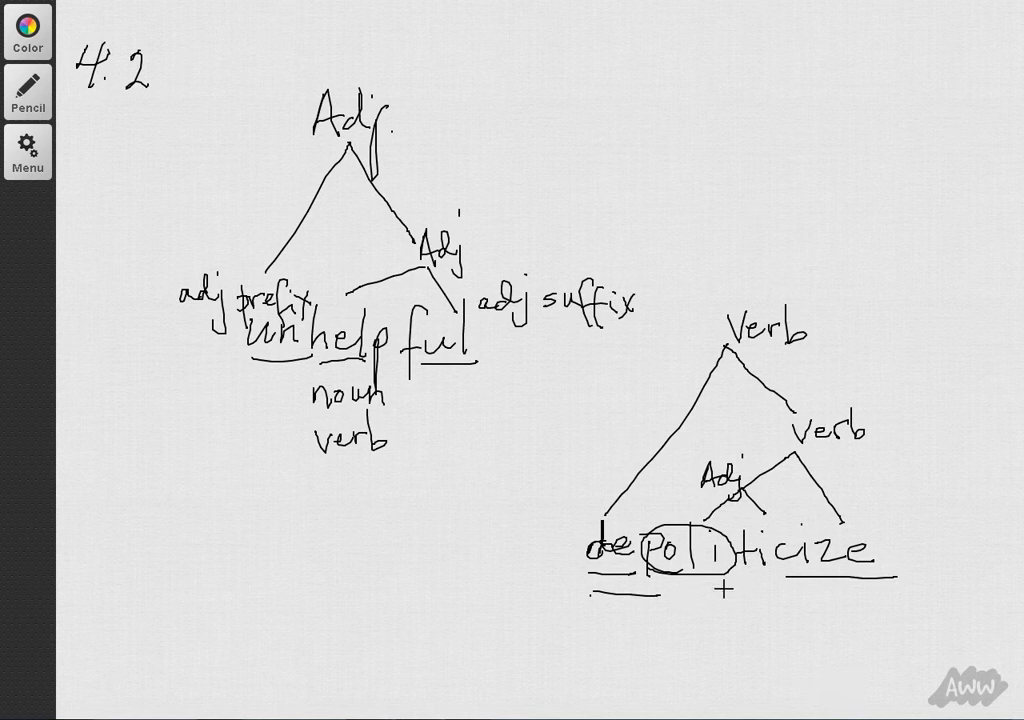
{"action": "mouse_move", "coordinate": [702, 575]}
{"action": "left_mouse_down"}
{"action": "mouse_move", "coordinate": [703, 637]}
{"action": "mouse_move", "coordinate": [710, 632]}
{"action": "left_mouse_up"}
{"action": "mouse_move", "coordinate": [640, 665]}
{"action": "left_mouse_down"}
{"action": "mouse_move", "coordinate": [641, 700]}
{"action": "mouse_move", "coordinate": [650, 678]}
{"action": "mouse_move", "coordinate": [668, 690]}
{"action": "left_mouse_up"}
{"action": "left_click_drag", "start_coordinate": [684, 662], "coordinate": [686, 690]}
{"action": "mouse_move", "coordinate": [704, 690]}
{"action": "left_mouse_down"}
{"action": "mouse_move", "coordinate": [704, 667]}
{"action": "mouse_move", "coordinate": [709, 690]}
{"action": "mouse_move", "coordinate": [792, 703]}
{"action": "left_mouse_up"}
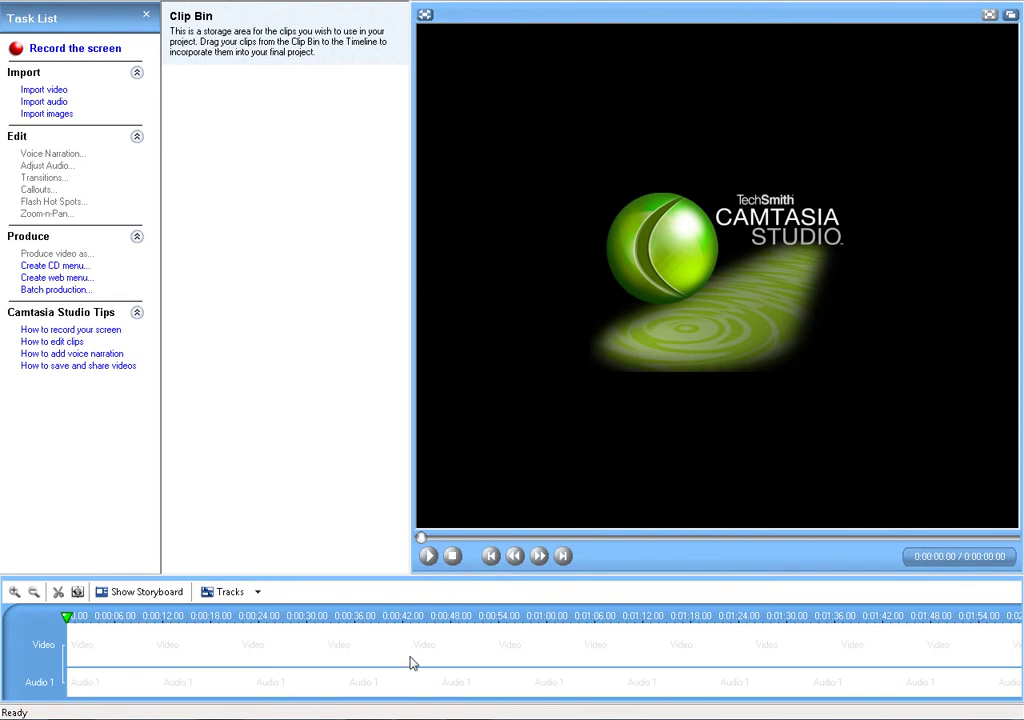
Start a new screen recording in Camtasia, then cancel the wizard to return to the whiteboard
{"action": "mouse_move", "coordinate": [418, 719]}
{"action": "left_click", "coordinate": [17, 54]}
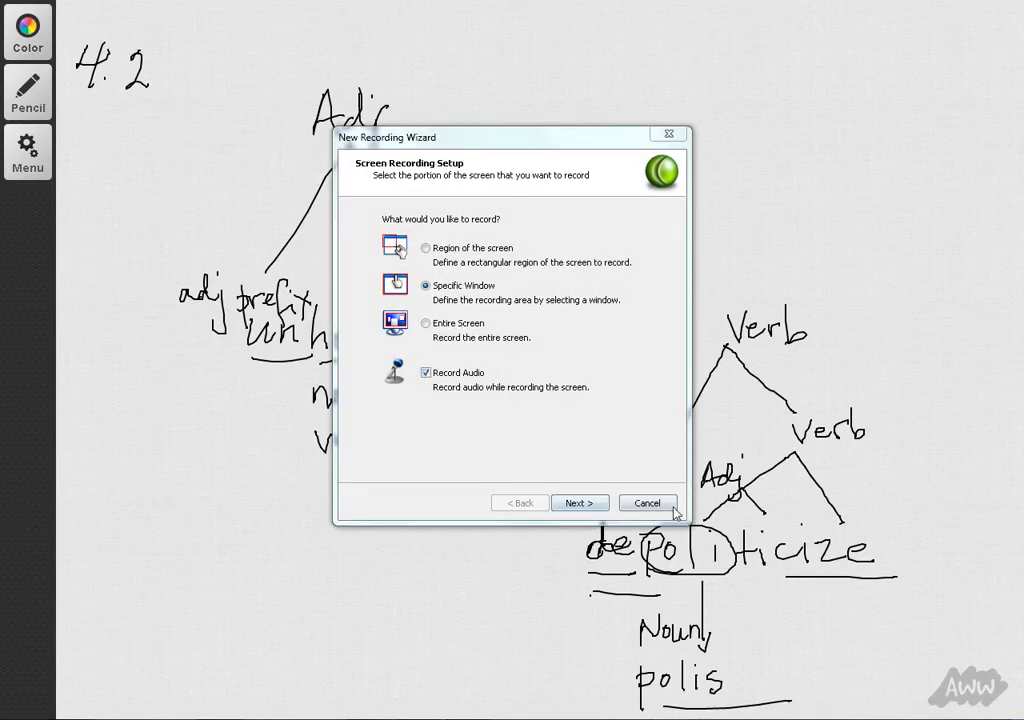
{"action": "left_click", "coordinate": [674, 509]}
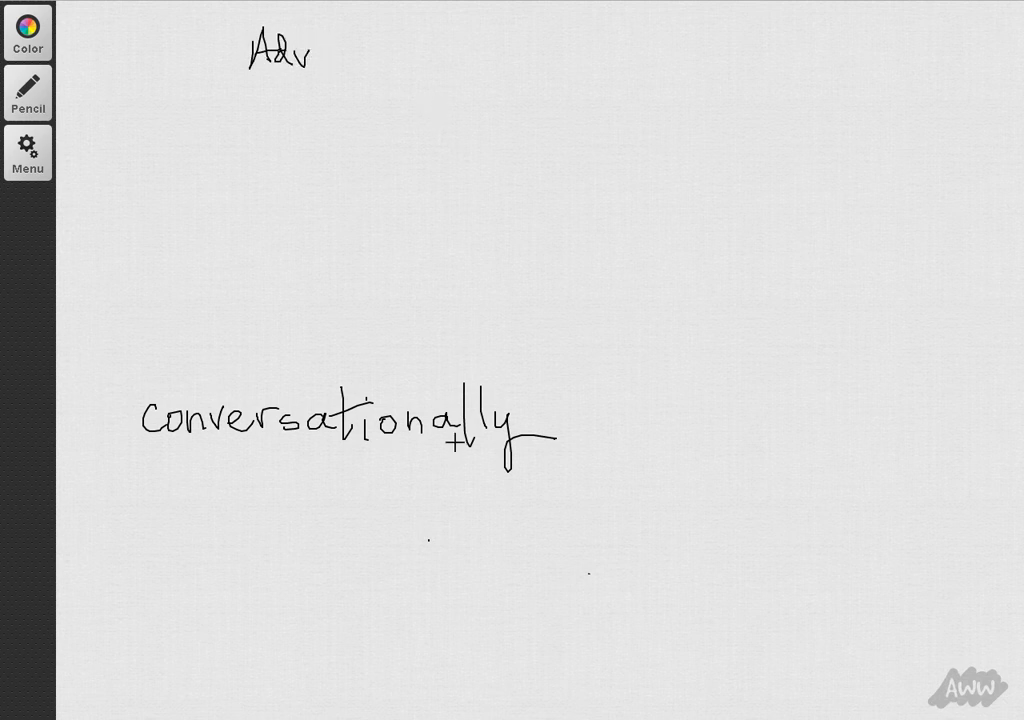
Branch 'Adv' to '-ly' and 'Adj', label 'al' as 'adj suffix', and branch Adj down to N
{"action": "left_click_drag", "start_coordinate": [487, 372], "coordinate": [270, 75]}
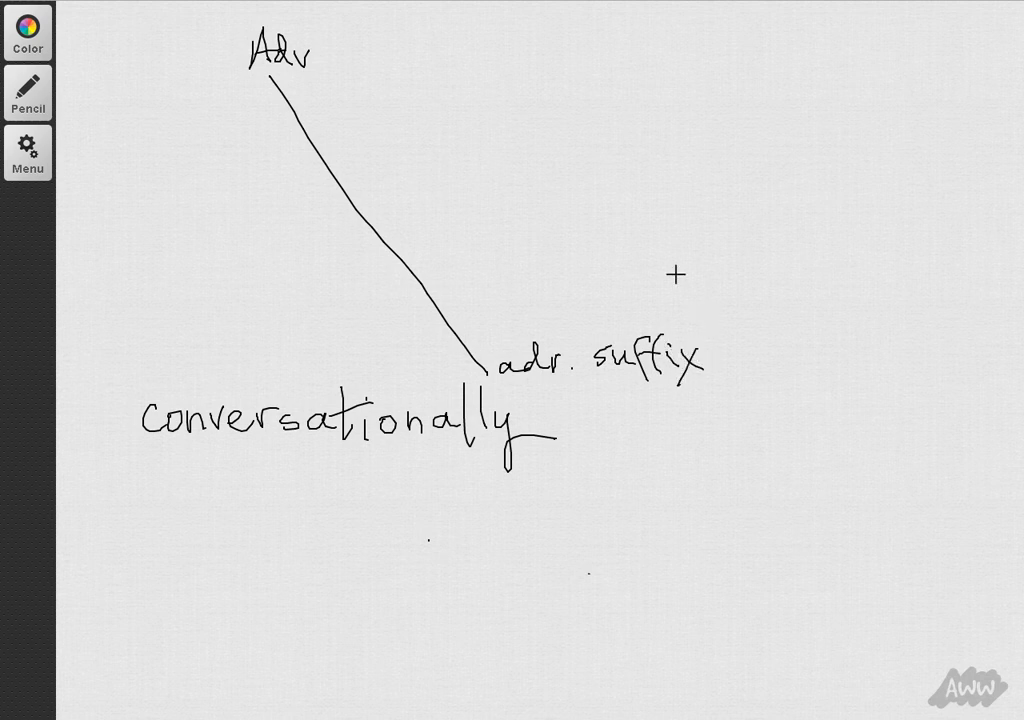
{"action": "mouse_move", "coordinate": [267, 77]}
{"action": "left_mouse_down"}
{"action": "mouse_move", "coordinate": [190, 167]}
{"action": "mouse_move", "coordinate": [200, 150]}
{"action": "mouse_move", "coordinate": [221, 212]}
{"action": "left_mouse_up"}
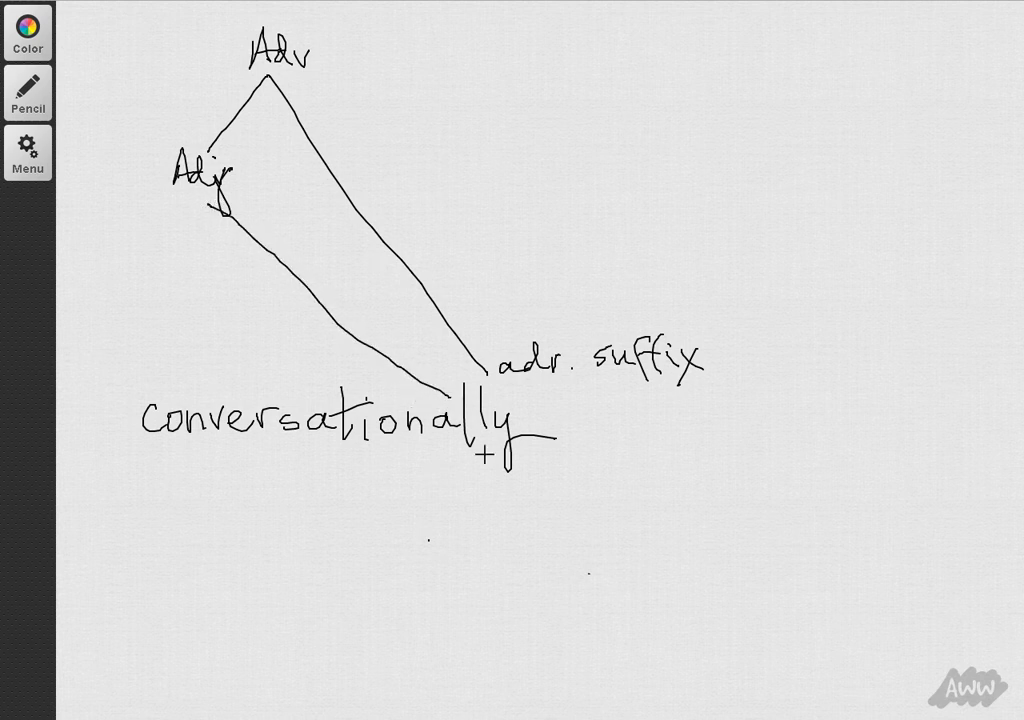
{"action": "mouse_move", "coordinate": [439, 461]}
{"action": "left_mouse_down"}
{"action": "mouse_move", "coordinate": [470, 482]}
{"action": "mouse_move", "coordinate": [447, 506]}
{"action": "mouse_move", "coordinate": [470, 505]}
{"action": "left_mouse_up"}
{"action": "mouse_move", "coordinate": [480, 472]}
{"action": "left_mouse_down"}
{"action": "mouse_move", "coordinate": [487, 518]}
{"action": "mouse_move", "coordinate": [498, 516]}
{"action": "mouse_move", "coordinate": [506, 488]}
{"action": "left_mouse_up"}
{"action": "mouse_move", "coordinate": [511, 488]}
{"action": "left_mouse_down"}
{"action": "mouse_move", "coordinate": [512, 503]}
{"action": "mouse_move", "coordinate": [530, 506]}
{"action": "left_mouse_up"}
{"action": "left_click_drag", "start_coordinate": [529, 488], "coordinate": [516, 506]}
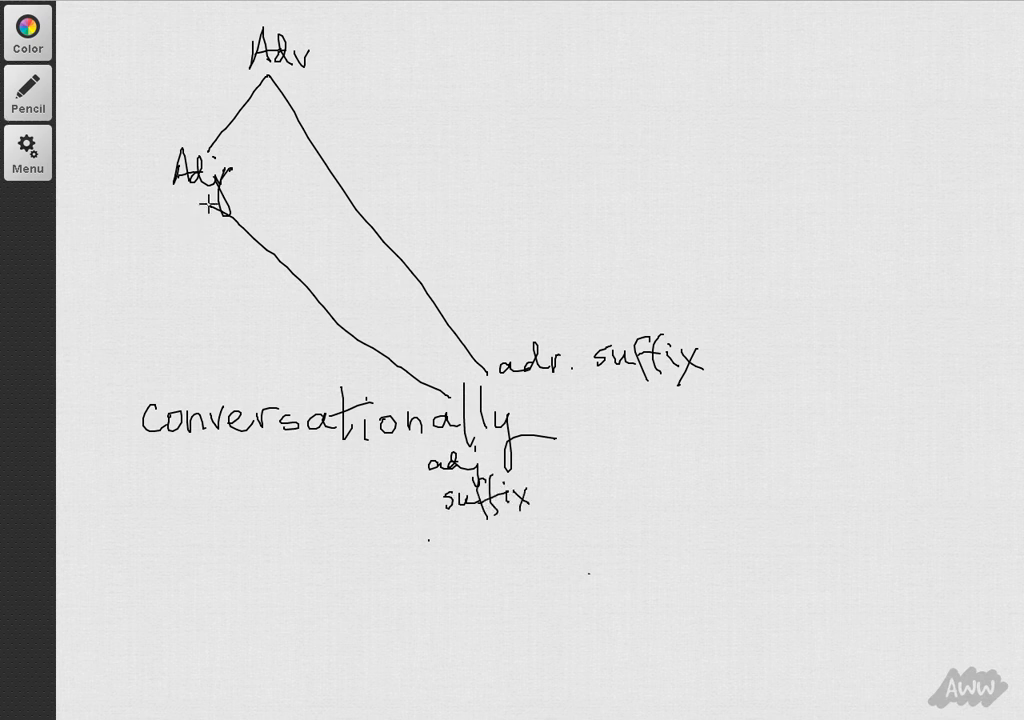
{"action": "mouse_move", "coordinate": [209, 204]}
{"action": "left_mouse_down"}
{"action": "mouse_move", "coordinate": [181, 238]}
{"action": "mouse_move", "coordinate": [194, 242]}
{"action": "left_mouse_up"}
Underline 'tion' and 'conversa', draw N's branches, label the stem 'verb', and begin writing 'conversating'
{"action": "left_click_drag", "start_coordinate": [311, 454], "coordinate": [430, 452]}
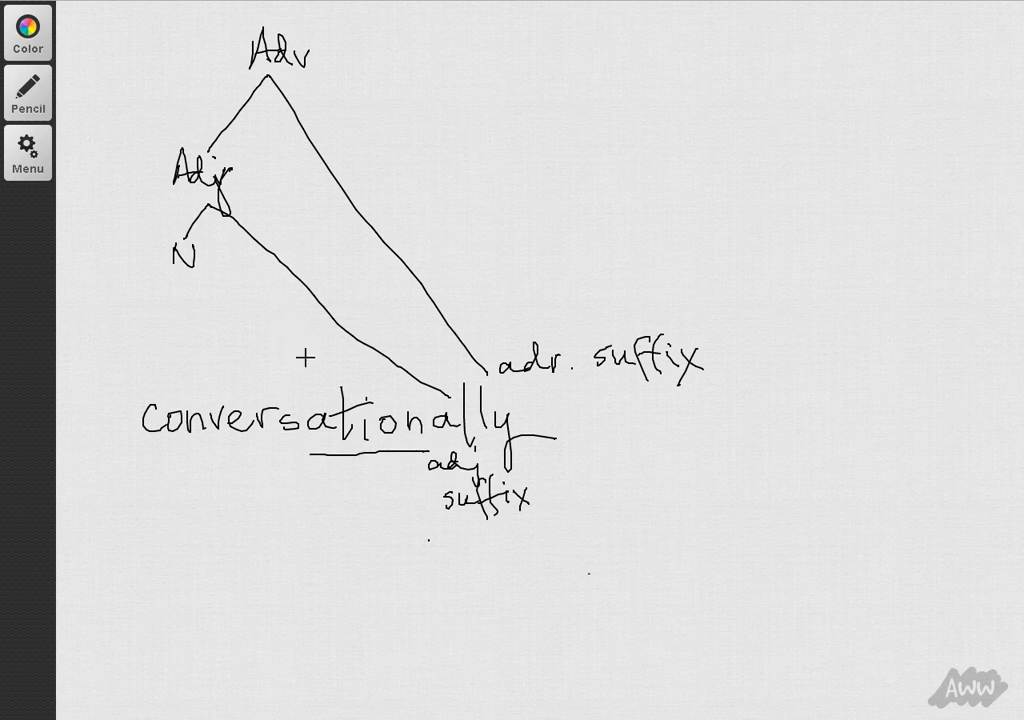
{"action": "mouse_move", "coordinate": [327, 384]}
{"action": "left_mouse_down"}
{"action": "mouse_move", "coordinate": [186, 274]}
{"action": "mouse_move", "coordinate": [151, 331]}
{"action": "left_mouse_up"}
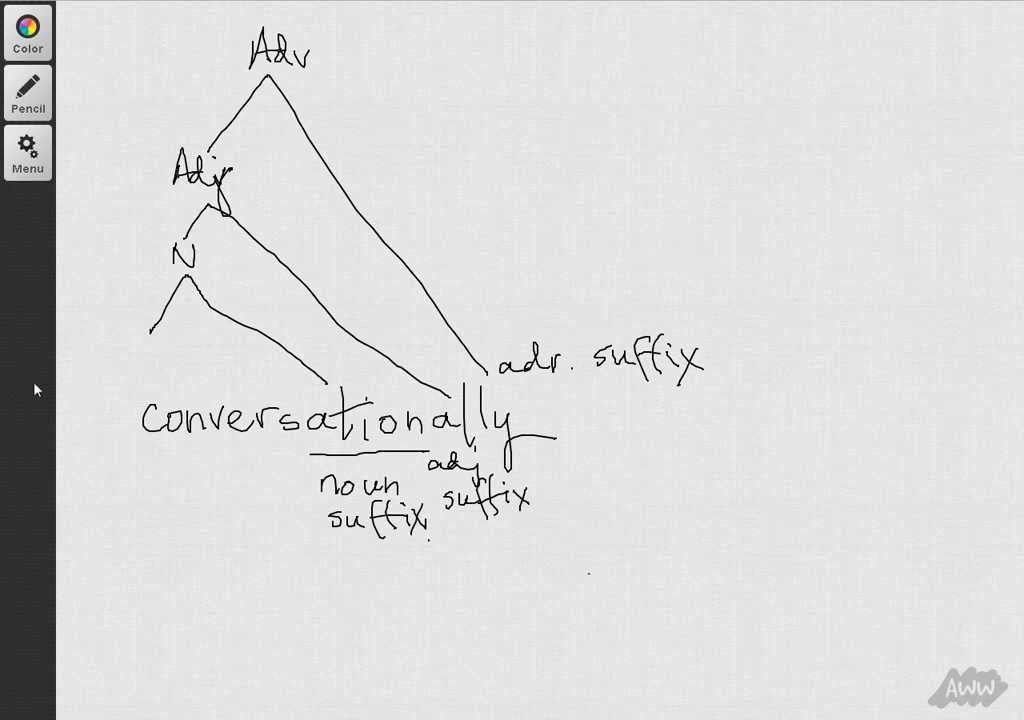
{"action": "left_click_drag", "start_coordinate": [131, 441], "coordinate": [290, 443]}
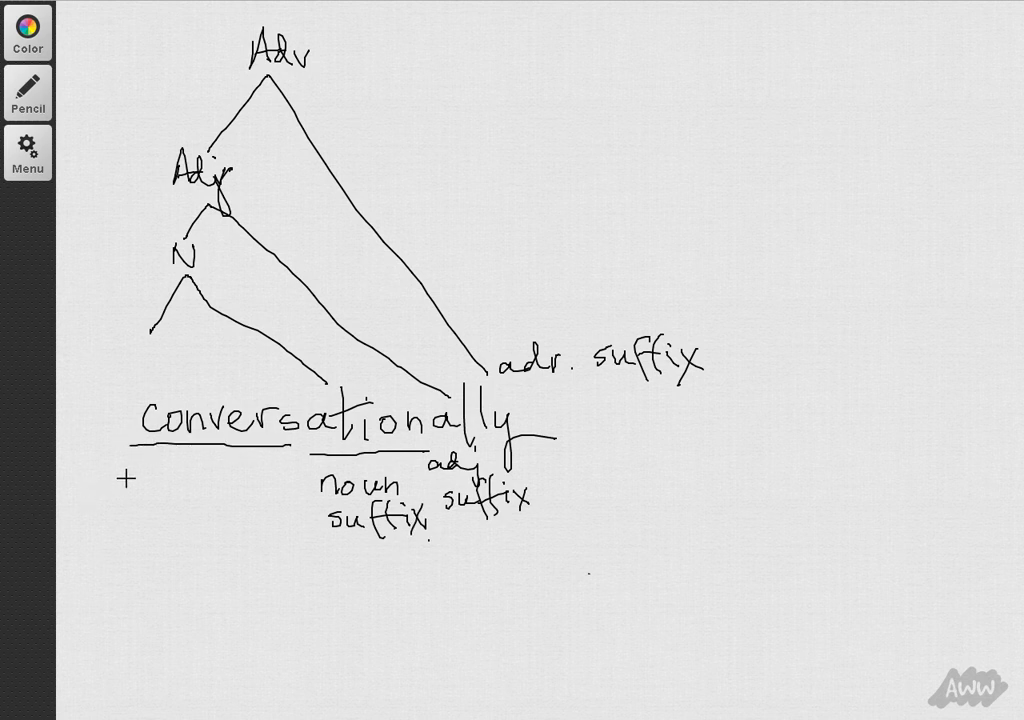
{"action": "mouse_move", "coordinate": [132, 472]}
{"action": "left_mouse_down"}
{"action": "mouse_move", "coordinate": [166, 488]}
{"action": "mouse_move", "coordinate": [181, 476]}
{"action": "mouse_move", "coordinate": [188, 489]}
{"action": "left_mouse_up"}
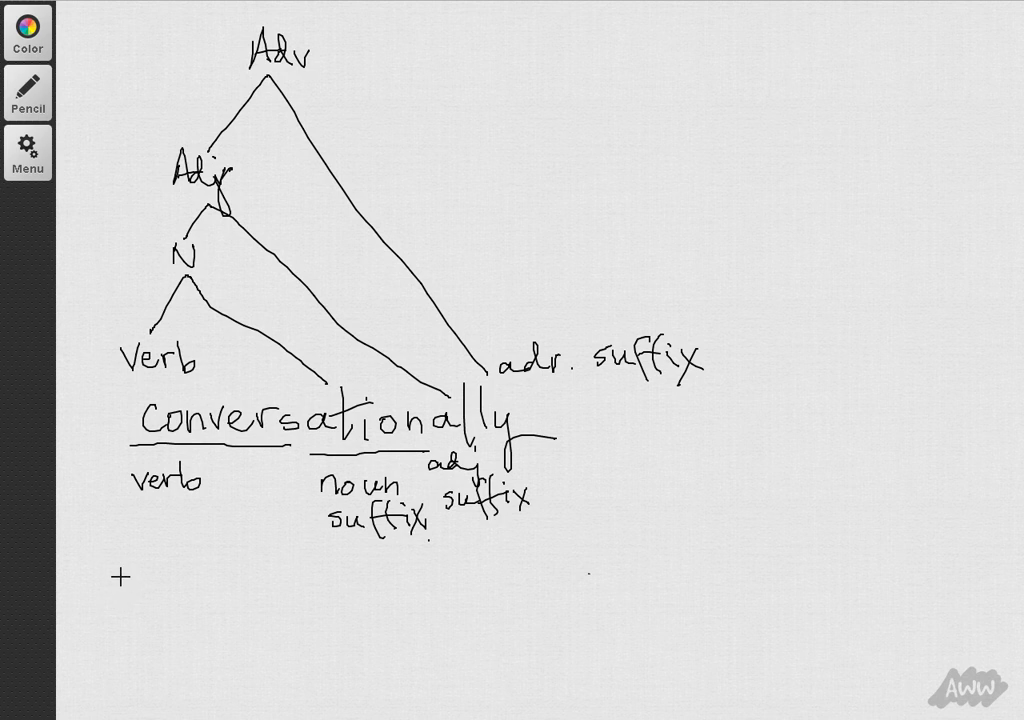
{"action": "mouse_move", "coordinate": [120, 576]}
{"action": "left_mouse_down"}
{"action": "mouse_move", "coordinate": [245, 584]}
{"action": "mouse_move", "coordinate": [313, 569]}
{"action": "mouse_move", "coordinate": [393, 585]}
{"action": "mouse_move", "coordinate": [388, 563]}
{"action": "left_mouse_up"}
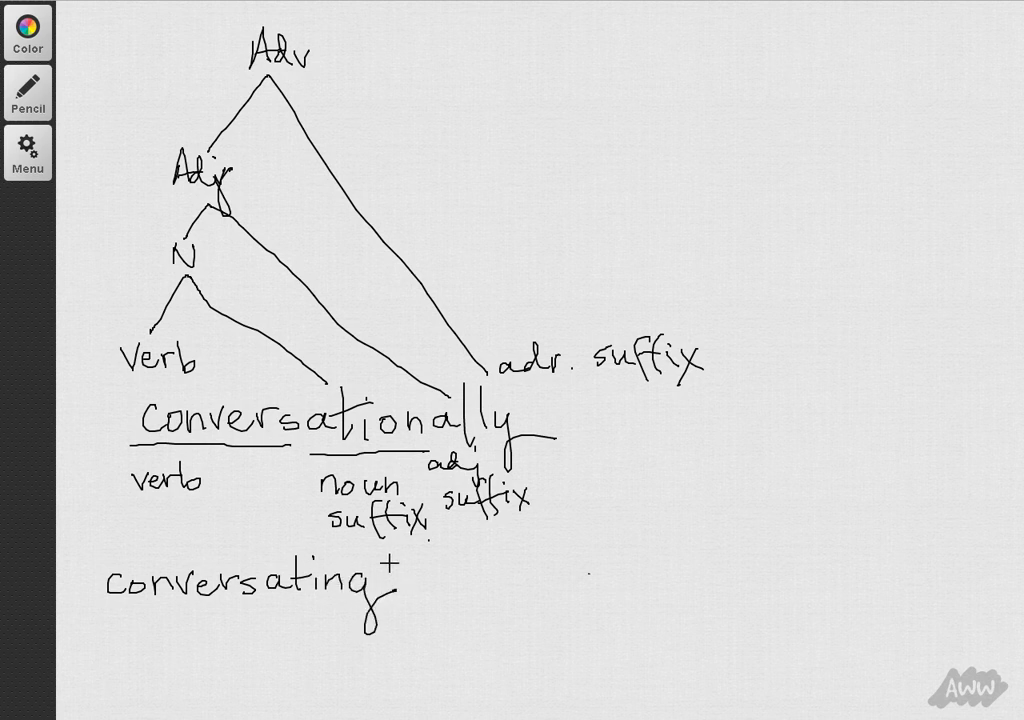
Put quotation marks around 'conversating'
{"action": "left_click_drag", "start_coordinate": [78, 549], "coordinate": [81, 560]}
{"action": "left_click_drag", "start_coordinate": [88, 548], "coordinate": [91, 558]}
{"action": "left_click_drag", "start_coordinate": [406, 548], "coordinate": [408, 558]}
{"action": "left_click_drag", "start_coordinate": [413, 547], "coordinate": [415, 557]}
Handwrite 'burgle' beneath 'conversating' and put it in quotation marks
{"action": "mouse_move", "coordinate": [219, 719]}
{"action": "mouse_move", "coordinate": [103, 633]}
{"action": "left_mouse_down"}
{"action": "mouse_move", "coordinate": [110, 666]}
{"action": "mouse_move", "coordinate": [149, 668]}
{"action": "left_mouse_up"}
{"action": "left_click_drag", "start_coordinate": [157, 645], "coordinate": [159, 676]}
{"action": "mouse_move", "coordinate": [150, 657]}
{"action": "left_mouse_down"}
{"action": "mouse_move", "coordinate": [170, 656]}
{"action": "mouse_move", "coordinate": [160, 657]}
{"action": "mouse_move", "coordinate": [176, 698]}
{"action": "left_mouse_up"}
{"action": "mouse_move", "coordinate": [188, 648]}
{"action": "left_mouse_down"}
{"action": "mouse_move", "coordinate": [192, 676]}
{"action": "mouse_move", "coordinate": [221, 664]}
{"action": "left_mouse_up"}
{"action": "left_click_drag", "start_coordinate": [63, 627], "coordinate": [65, 634]}
{"action": "left_click_drag", "start_coordinate": [71, 627], "coordinate": [73, 633]}
{"action": "left_click_drag", "start_coordinate": [224, 638], "coordinate": [226, 645]}
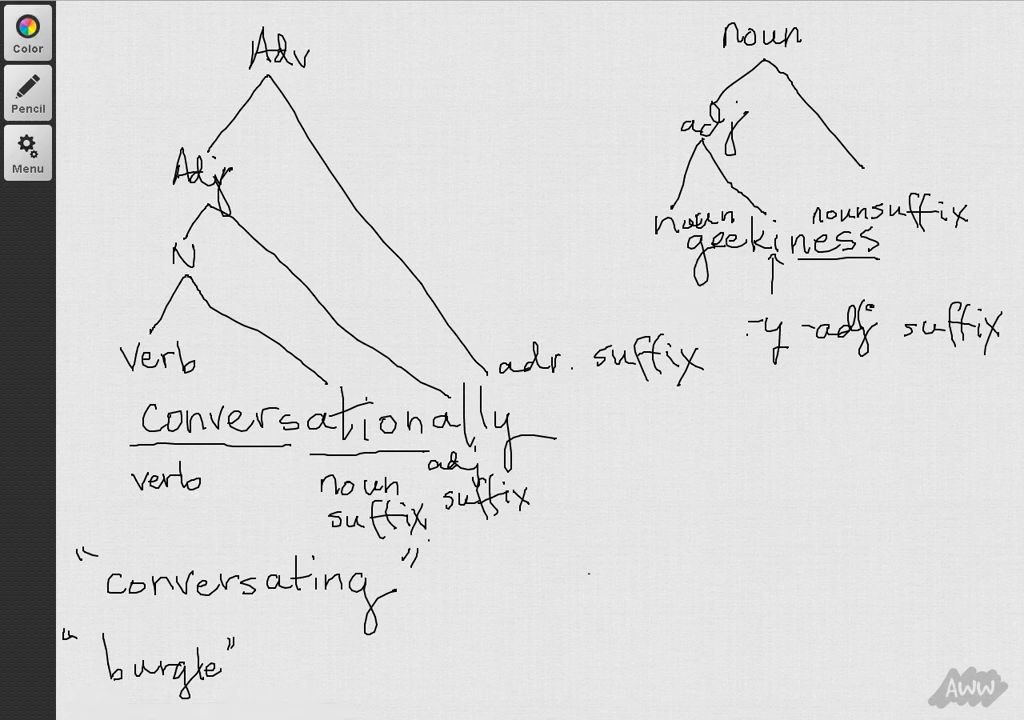
{"action": "mouse_move", "coordinate": [418, 719]}
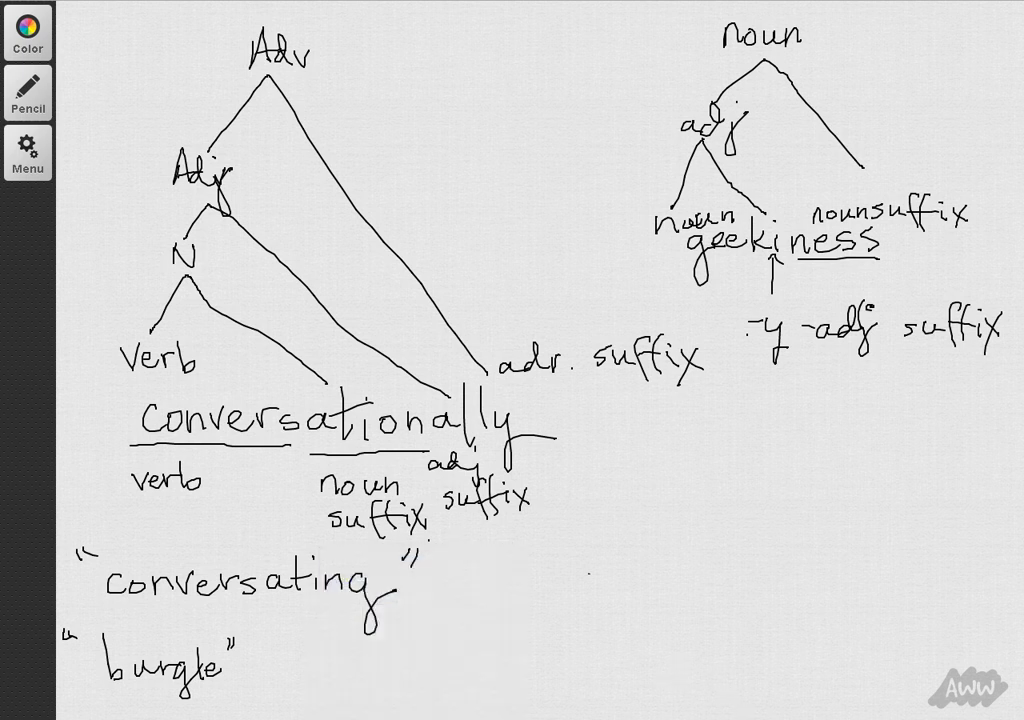